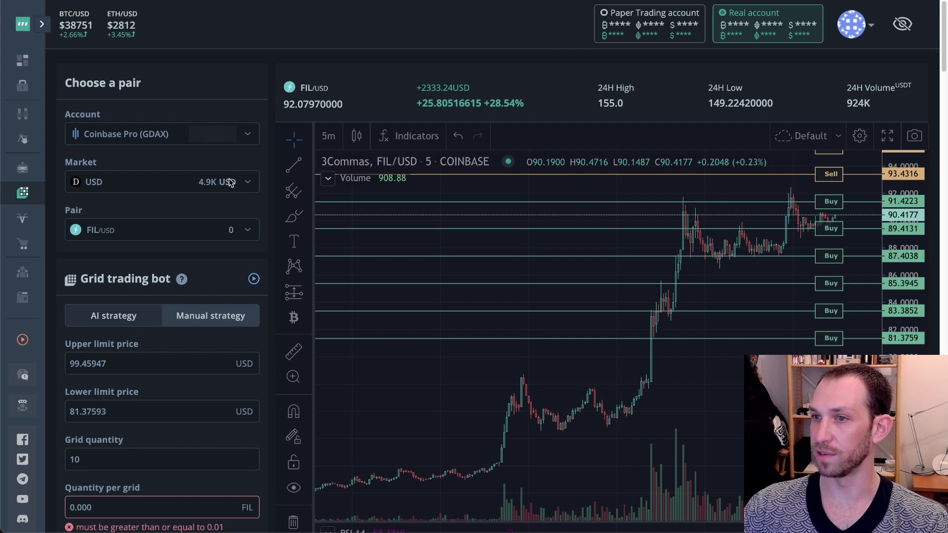
Scroll down the page to bring the FIL/USD grid chart into view
{"action": "scroll", "coordinate": [229, 191], "scroll_direction": "down", "scroll_amount": 1}
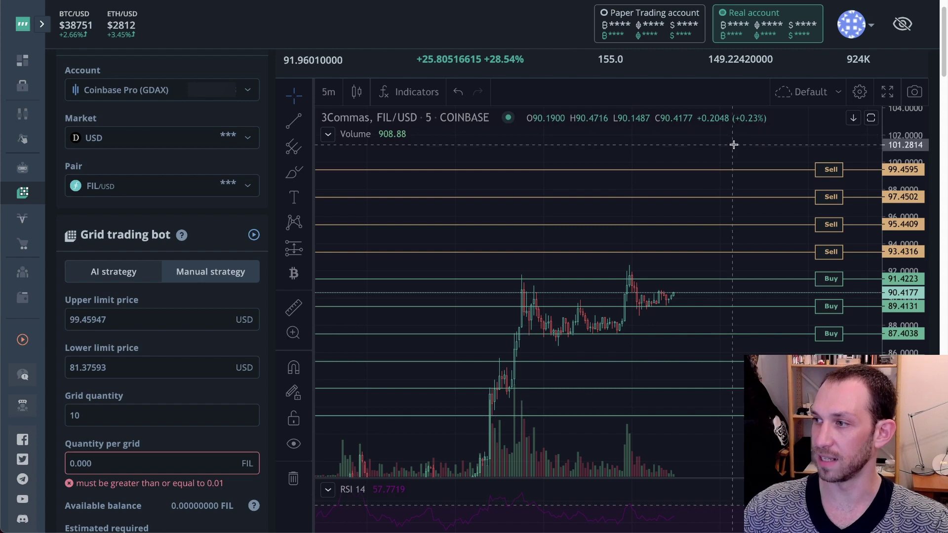
Draw an upward and a downward arrow from the latest FIL/USD price, then deselect them
{"action": "key", "text": "alt+t"}
{"action": "left_click_drag", "start_coordinate": [675, 291], "coordinate": [696, 268]}
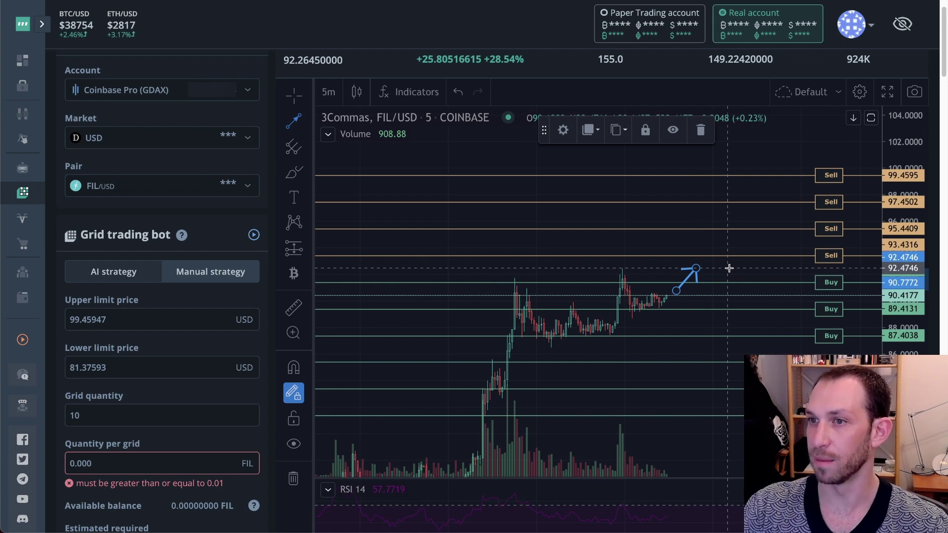
{"action": "left_click", "coordinate": [674, 300]}
{"action": "left_click_drag", "start_coordinate": [673, 300], "coordinate": [690, 317]}
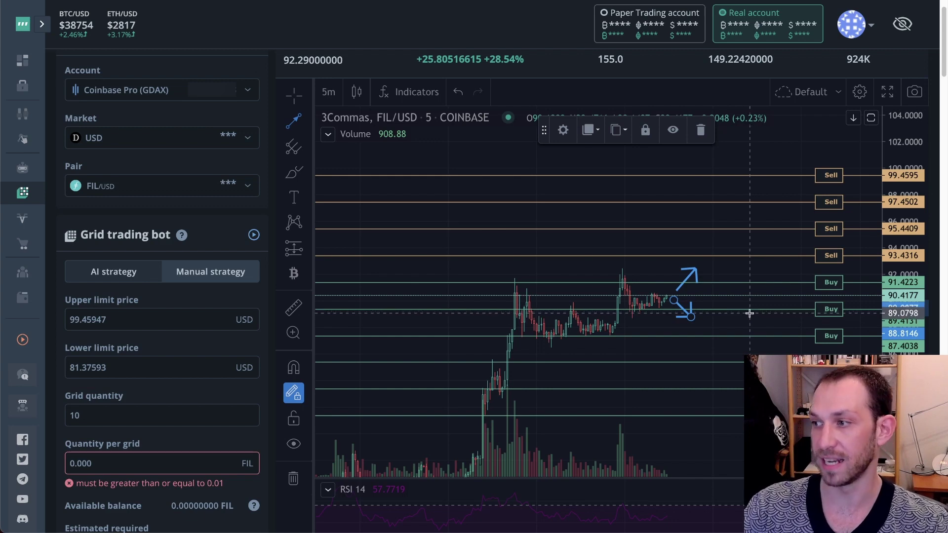
{"action": "left_click", "coordinate": [722, 404]}
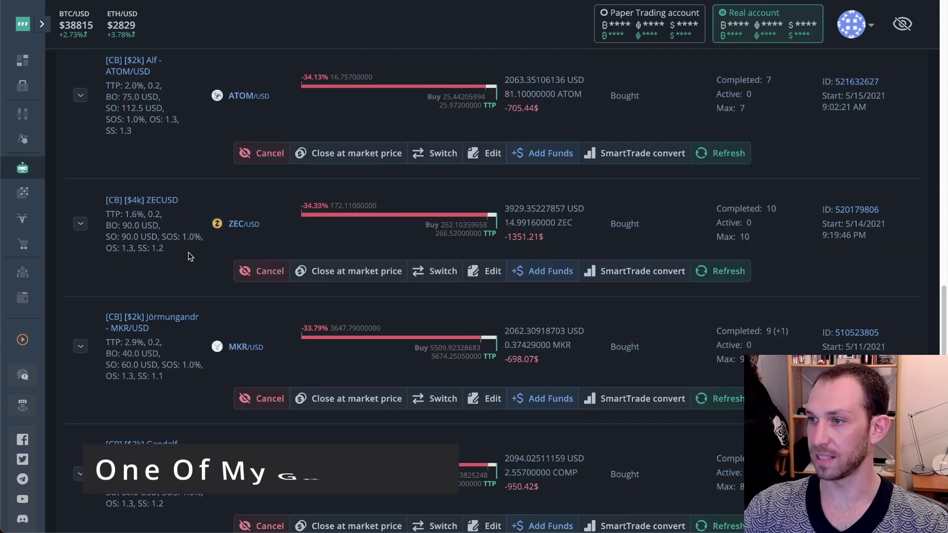
{"action": "left_click_drag", "start_coordinate": [181, 247], "coordinate": [115, 192]}
{"action": "left_click", "coordinate": [220, 201]}
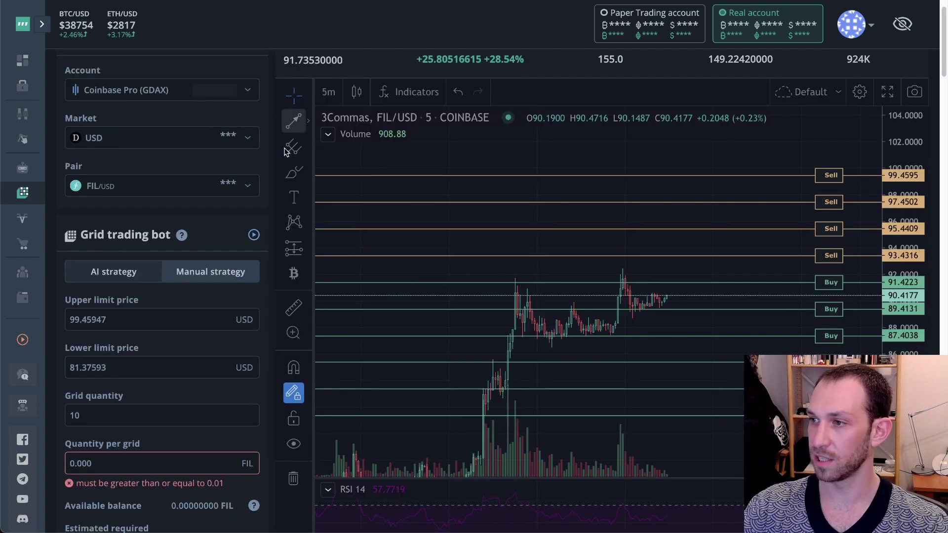
Scroll down to My Grid bots and open the ZEC/USD bot's grid chart
{"action": "scroll", "coordinate": [222, 194], "scroll_direction": "down", "scroll_amount": 10}
{"action": "scroll", "coordinate": [222, 194], "scroll_direction": "down", "scroll_amount": 15}
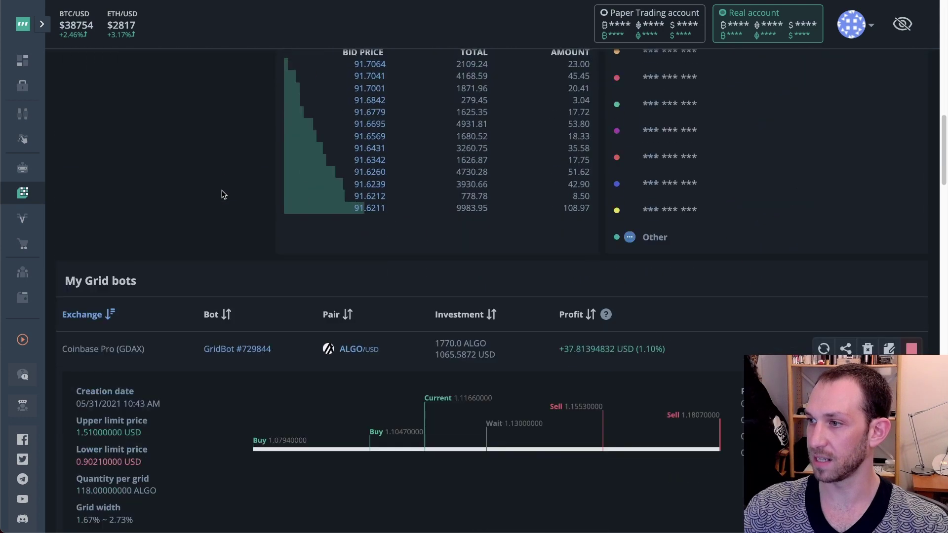
{"action": "scroll", "coordinate": [221, 193], "scroll_direction": "down", "scroll_amount": 3}
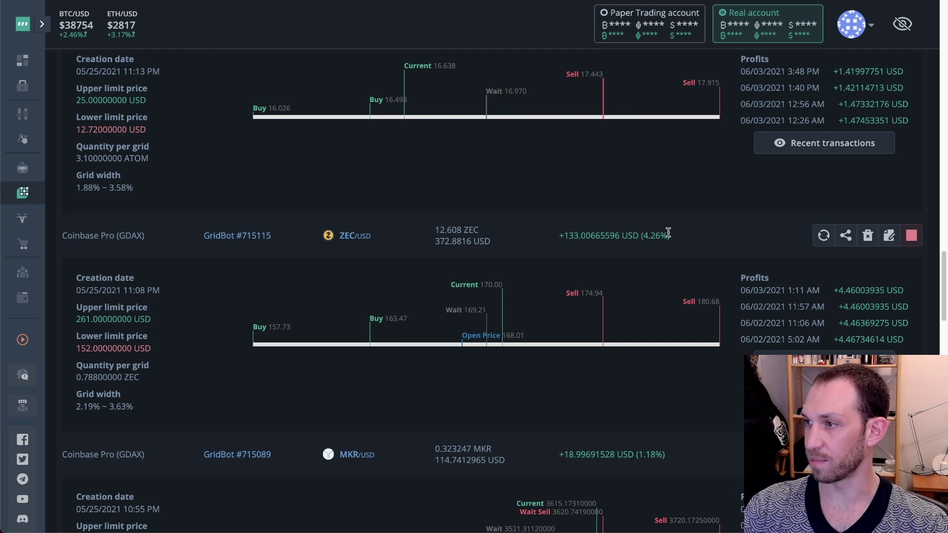
{"action": "left_click", "coordinate": [348, 236]}
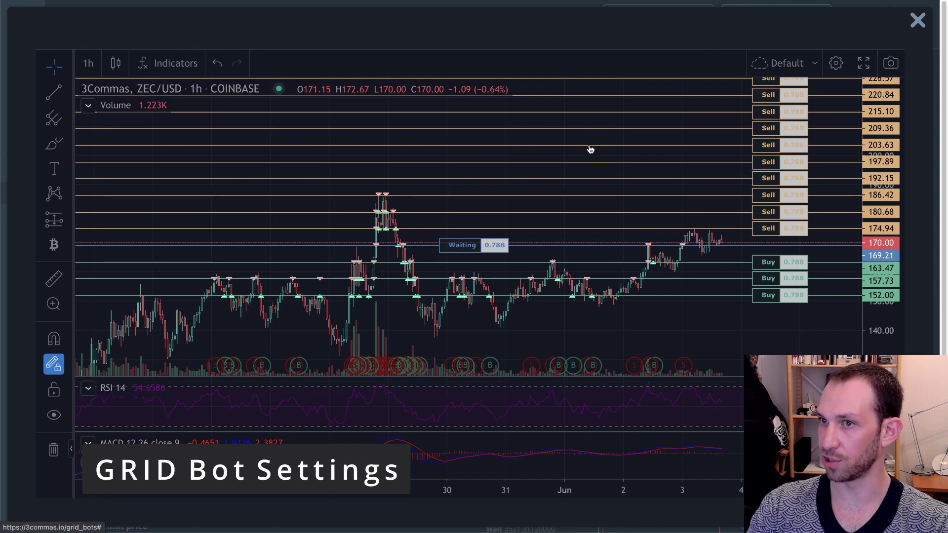
Close the ZEC/USD chart window with Esc
{"action": "key", "text": "Escape"}
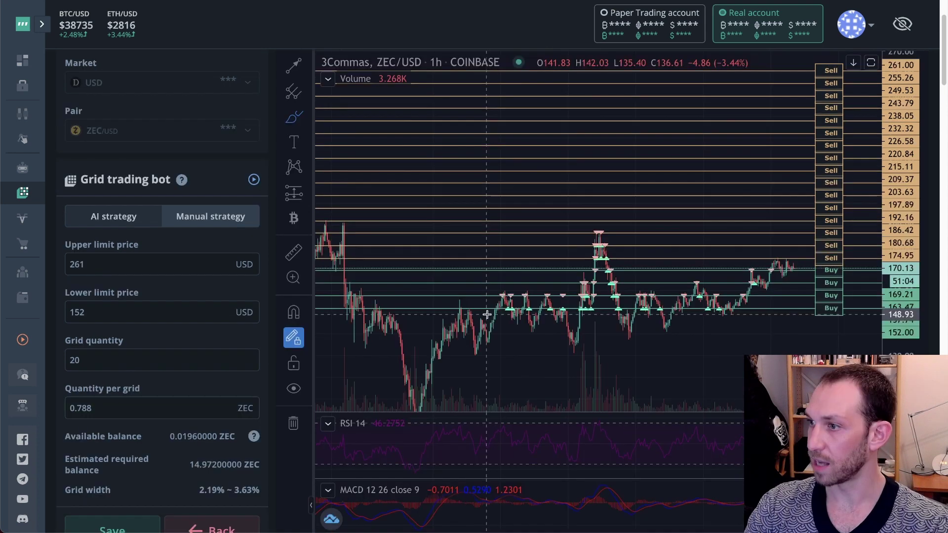
Sketch a freehand mark on the ZEC chart and highlight Grid quantity and the 2.19%–3.63% grid width
{"action": "left_click_drag", "start_coordinate": [483, 315], "coordinate": [507, 317]}
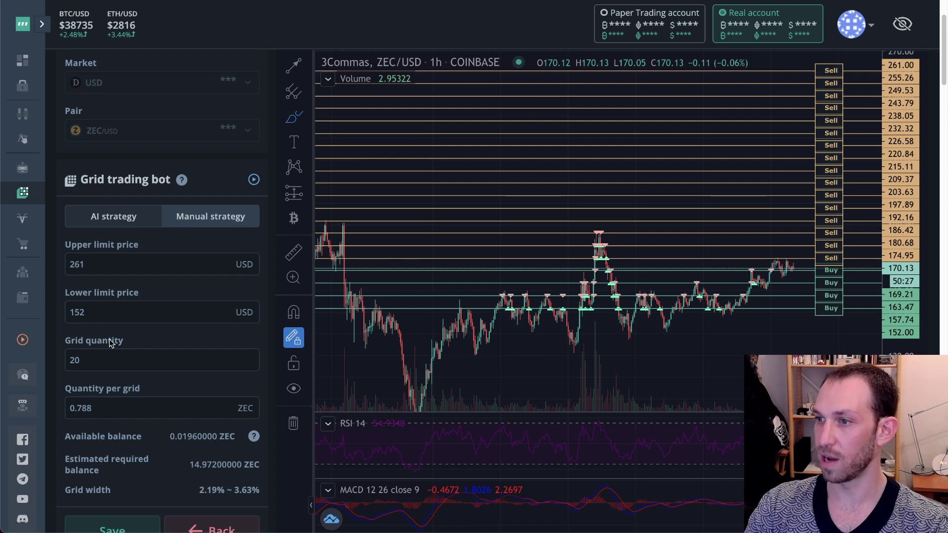
{"action": "triple_click", "coordinate": [113, 343]}
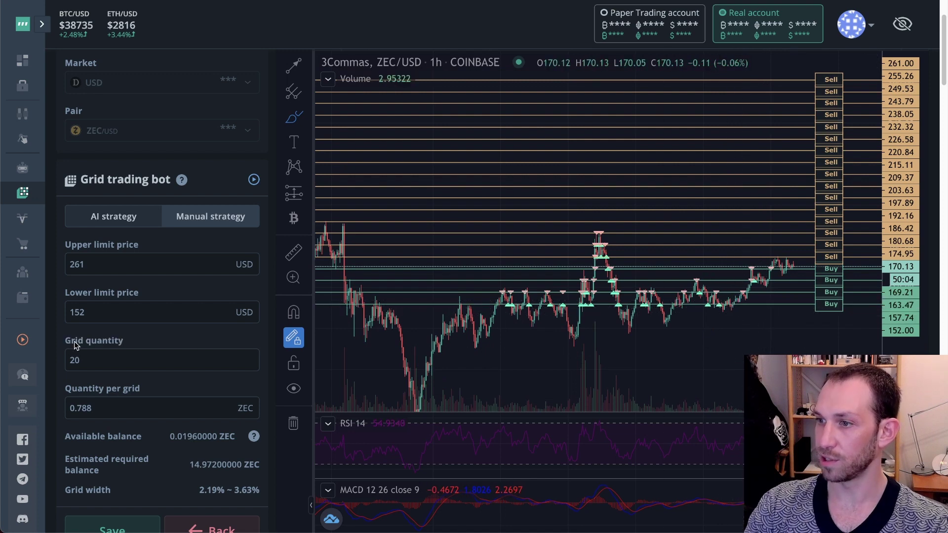
{"action": "left_click_drag", "start_coordinate": [72, 341], "coordinate": [132, 348]}
{"action": "left_click", "coordinate": [132, 347]}
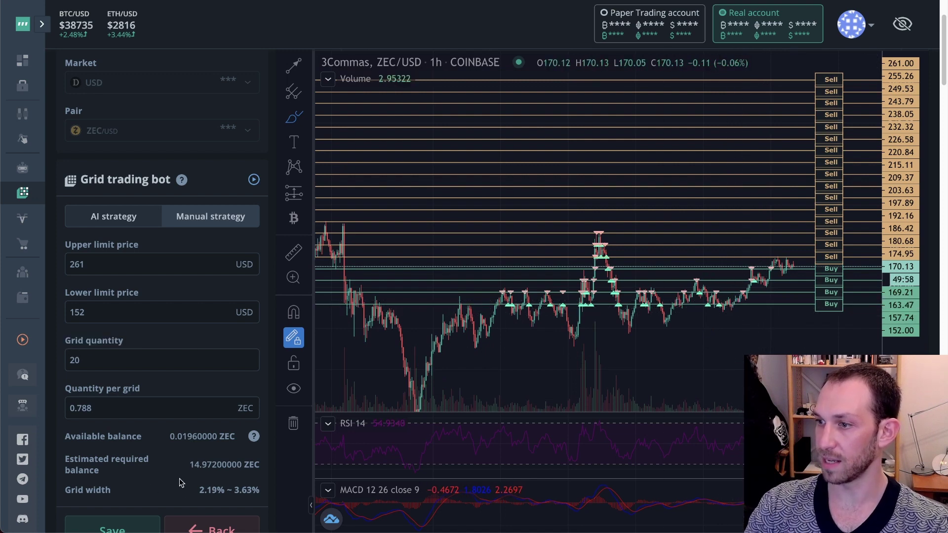
{"action": "triple_click", "coordinate": [199, 490]}
{"action": "left_click", "coordinate": [209, 490]}
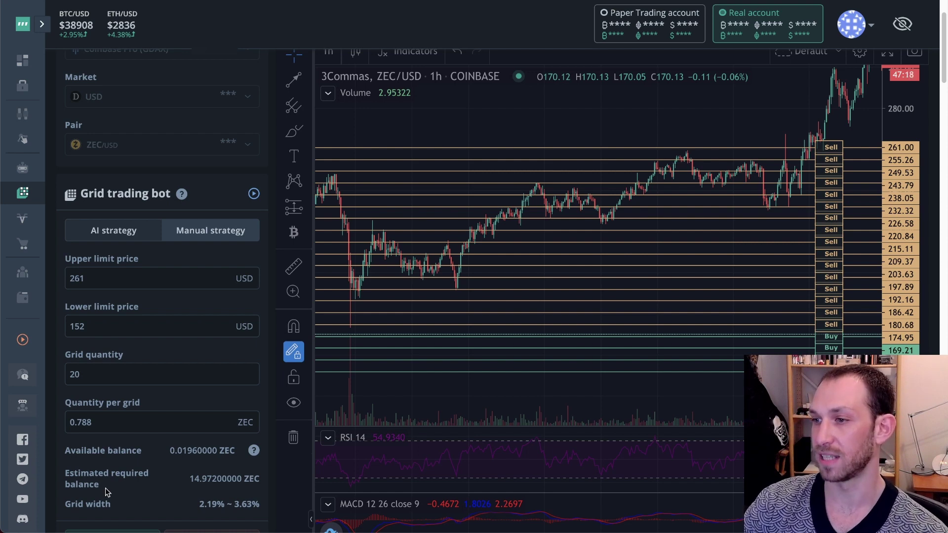
{"action": "triple_click", "coordinate": [117, 404]}
{"action": "left_click", "coordinate": [160, 399]}
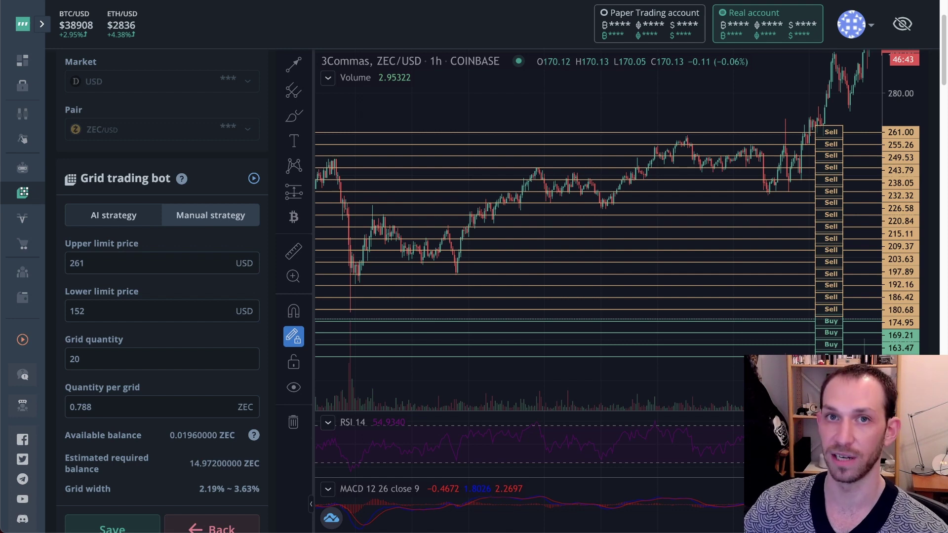
Compute 14.9916/19 in Spotlight (0.7890315789), then select the 0.788 quantity-per-grid value
{"action": "key", "text": "super+space"}
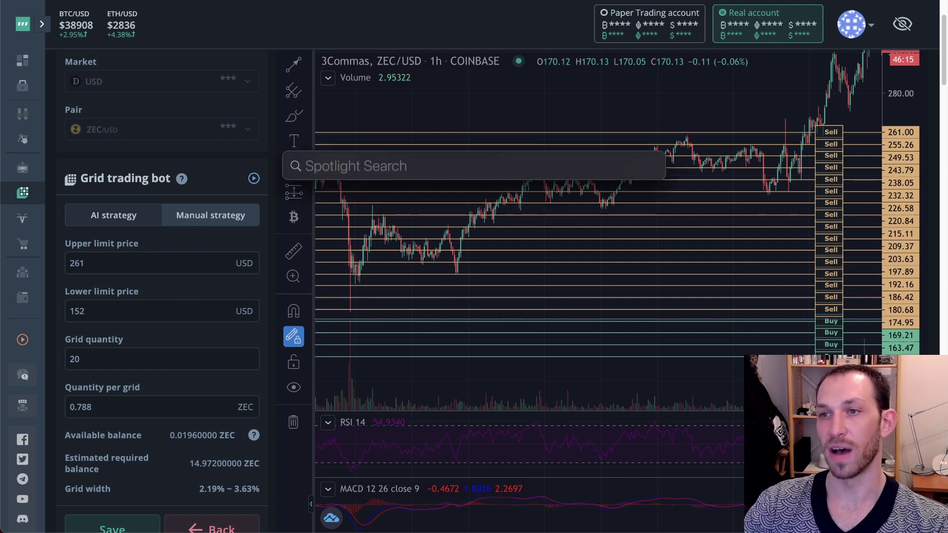
{"action": "type", "text": "14.9916"}
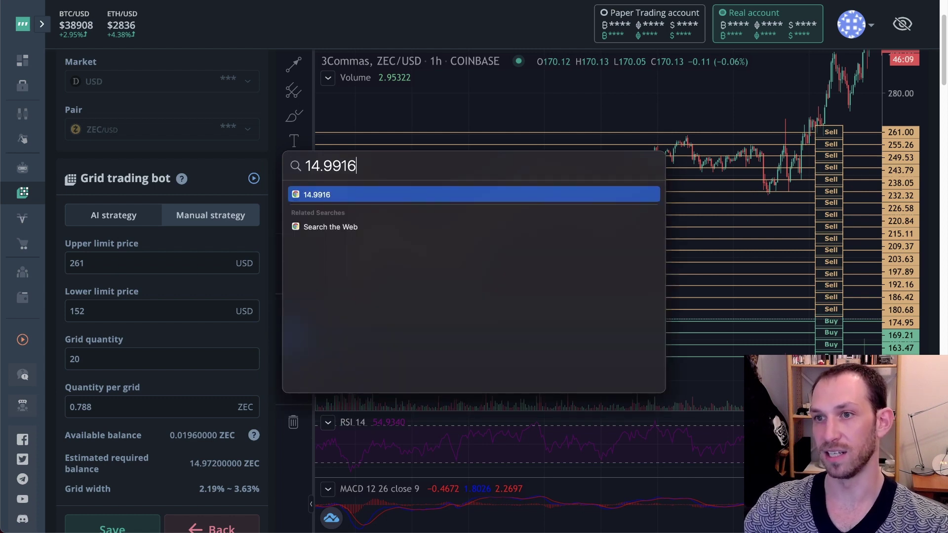
{"action": "type", "text": "/"}
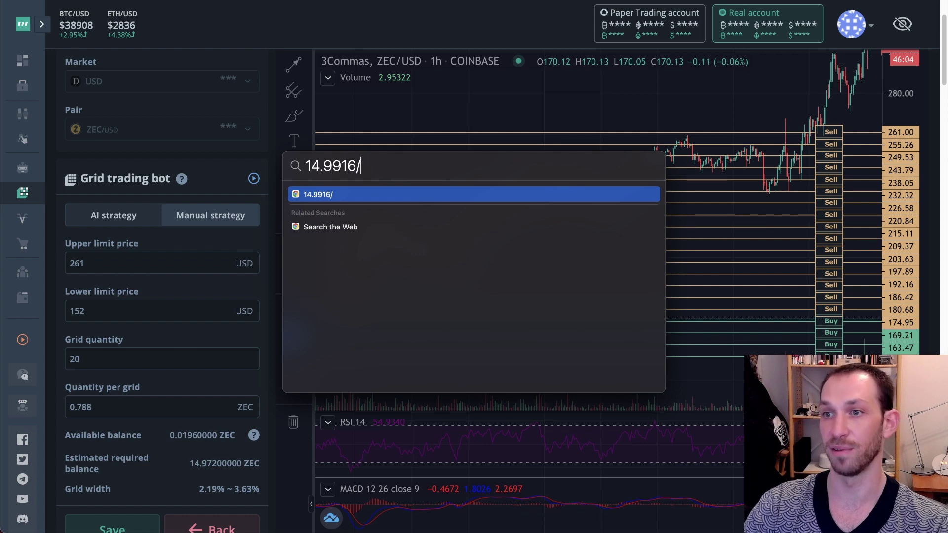
{"action": "type", "text": "19"}
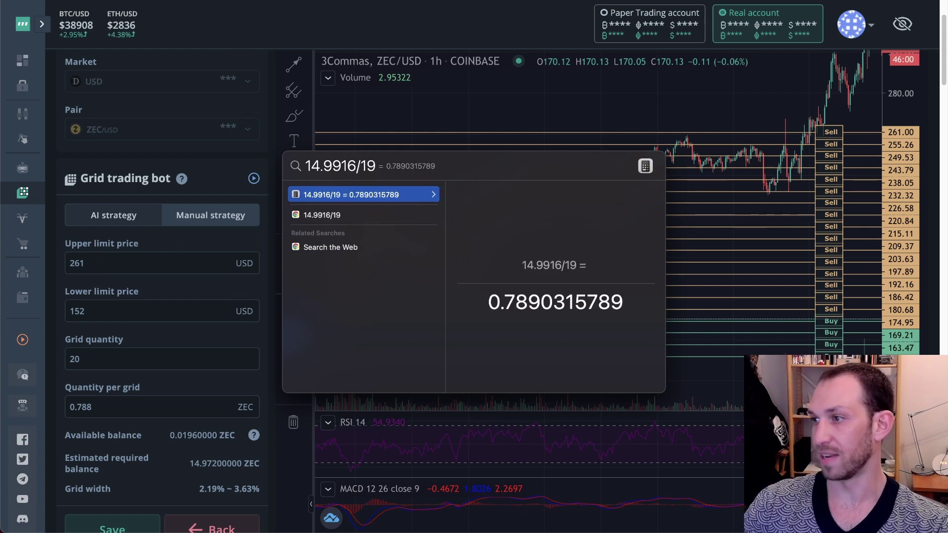
{"action": "key", "text": "Escape"}
{"action": "left_click_drag", "start_coordinate": [106, 411], "coordinate": [61, 408]}
{"action": "left_click", "coordinate": [122, 412]}
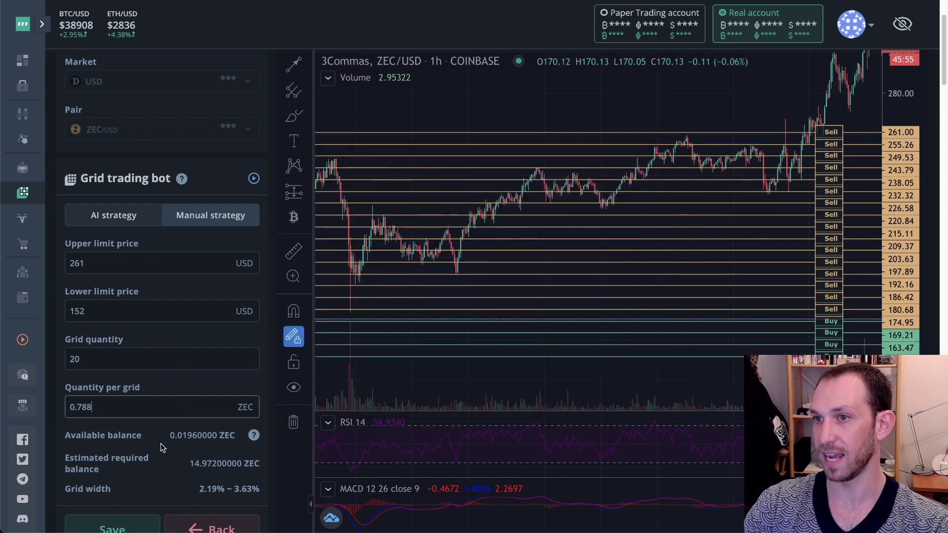
{"action": "key", "text": "Tab"}
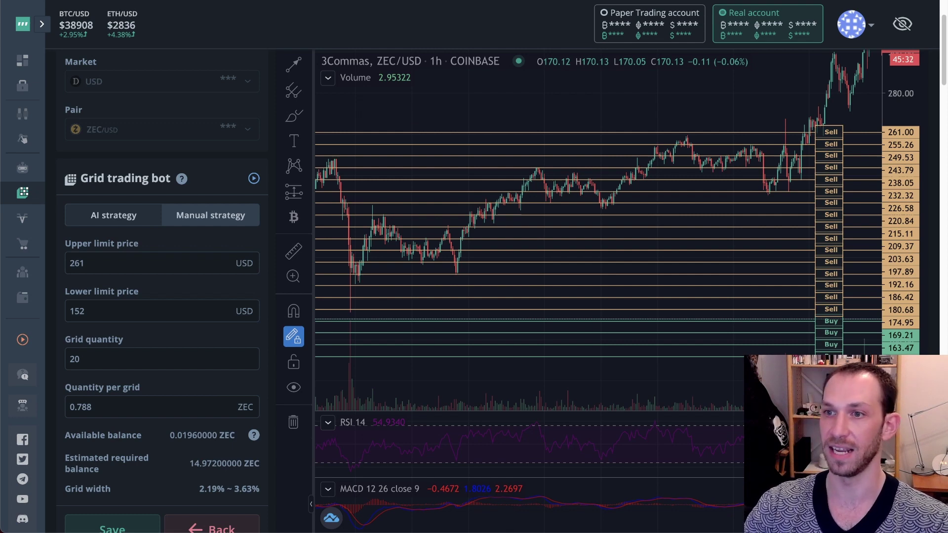
{"action": "left_click_drag", "start_coordinate": [592, 206], "coordinate": [666, 170]}
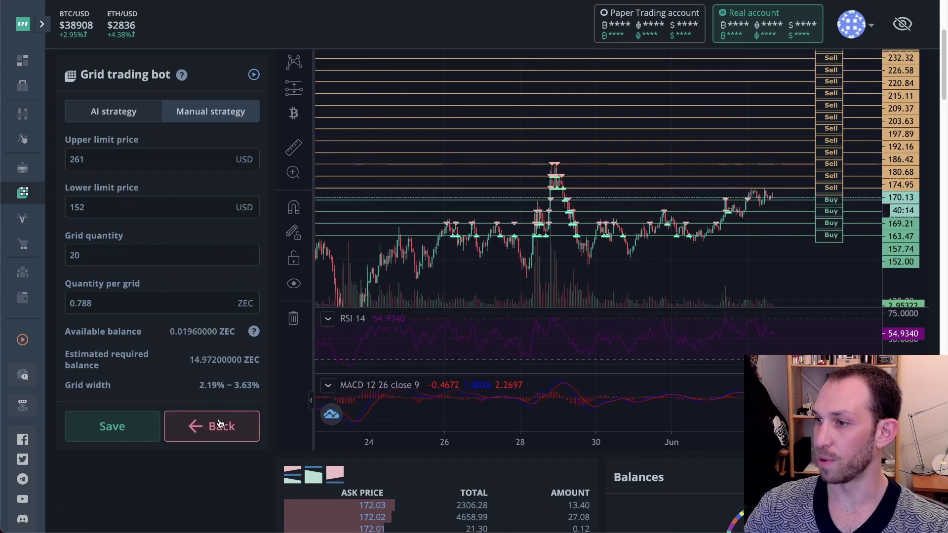
Leave the ZEC bot settings and browse My Grid bots down to ZEC and MKR
{"action": "left_click", "coordinate": [222, 427]}
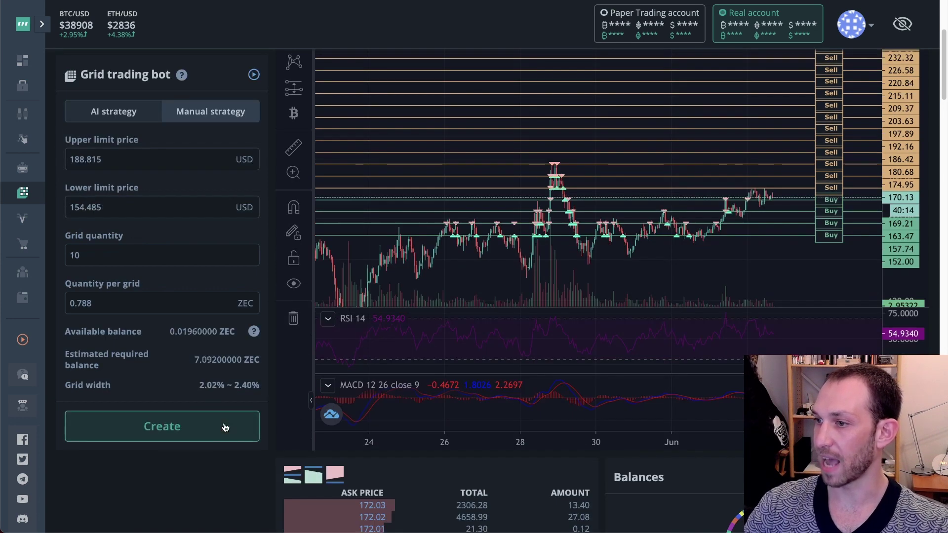
{"action": "scroll", "coordinate": [200, 391], "scroll_direction": "down", "scroll_amount": 1}
{"action": "scroll", "coordinate": [202, 389], "scroll_direction": "down", "scroll_amount": 20}
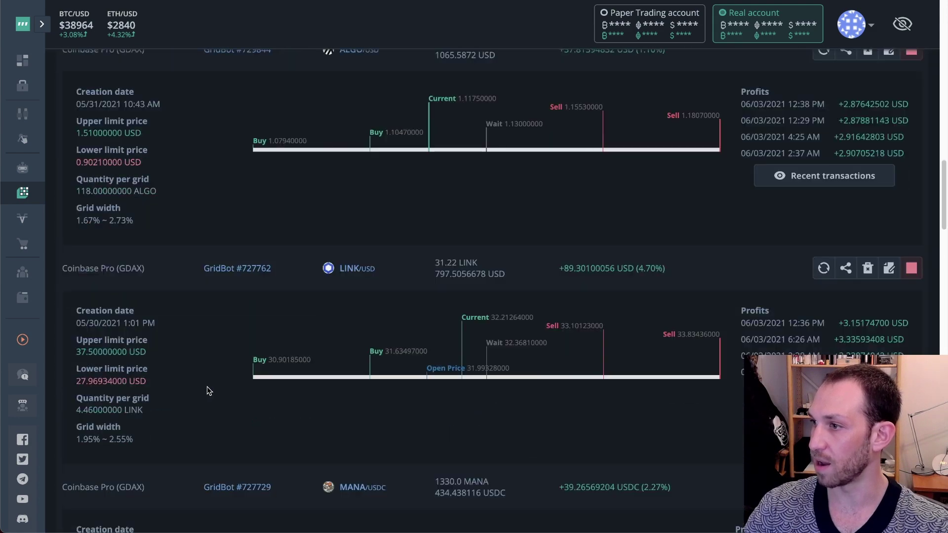
{"action": "scroll", "coordinate": [207, 391], "scroll_direction": "down", "scroll_amount": 5}
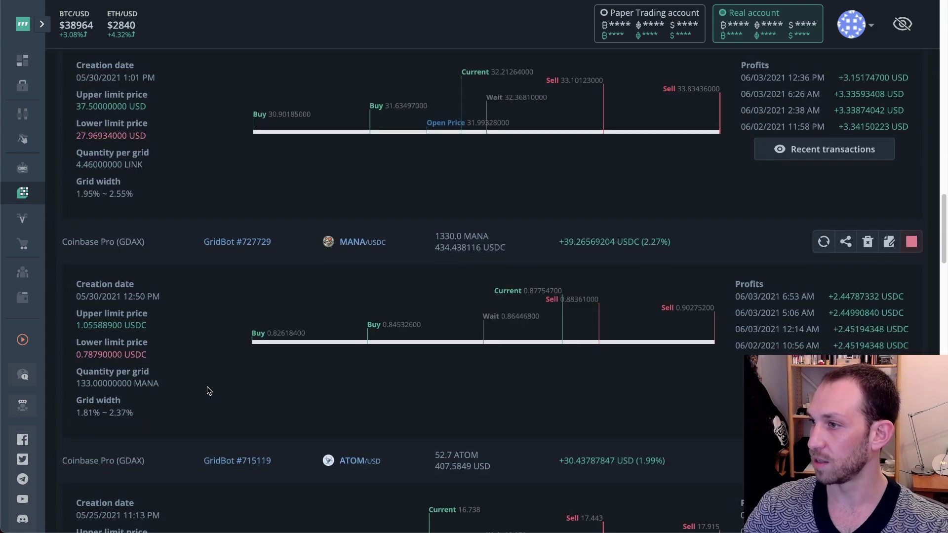
{"action": "scroll", "coordinate": [208, 391], "scroll_direction": "down", "scroll_amount": 8}
{"action": "scroll", "coordinate": [207, 391], "scroll_direction": "down", "scroll_amount": 3}
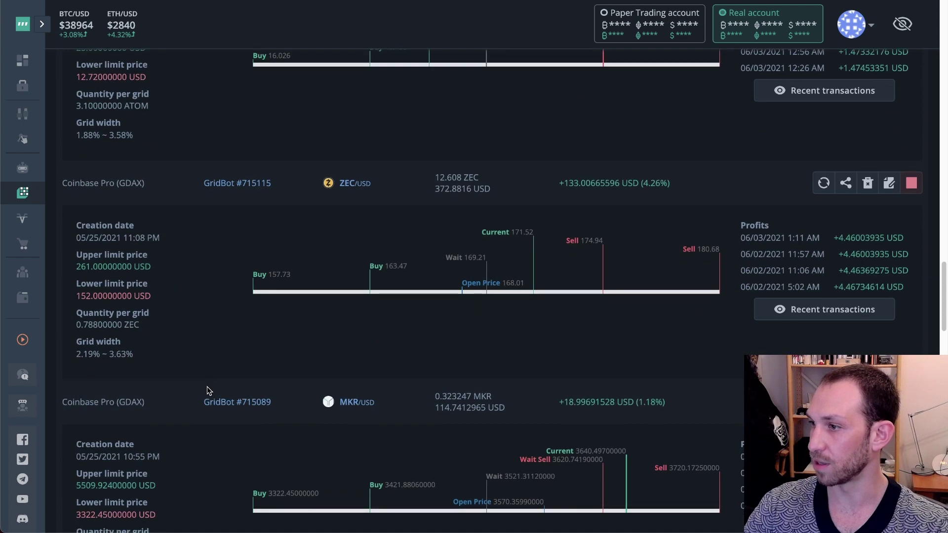
{"action": "scroll", "coordinate": [212, 386], "scroll_direction": "up", "scroll_amount": 10}
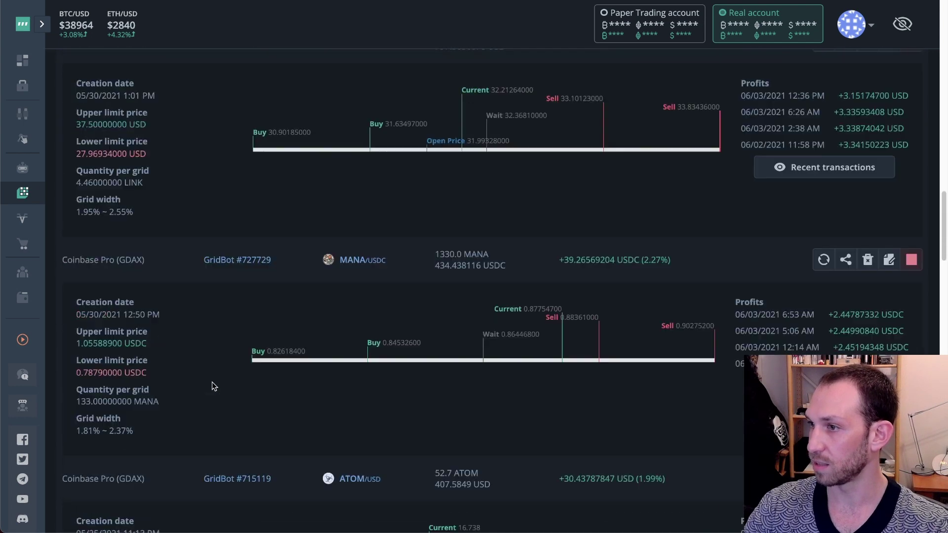
{"action": "left_click", "coordinate": [354, 260]}
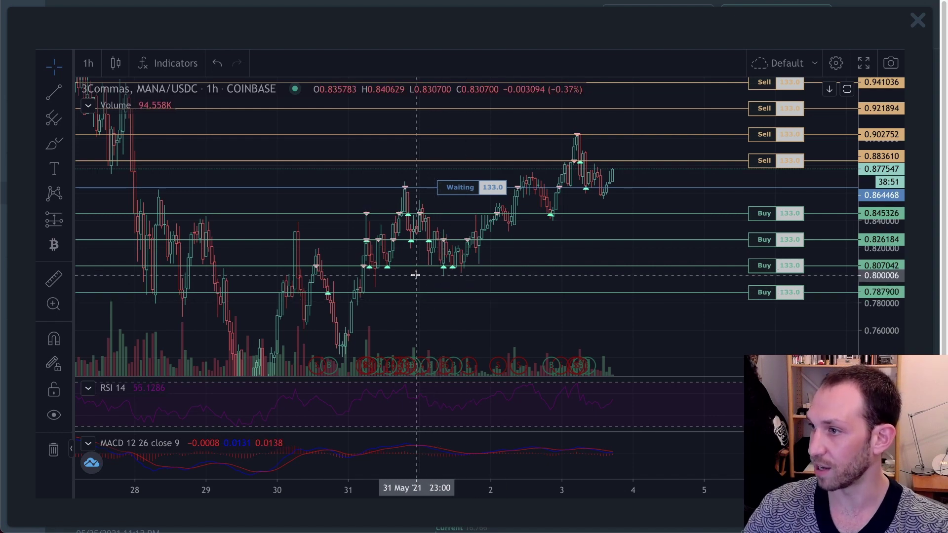
{"action": "scroll", "coordinate": [416, 274], "scroll_direction": "up", "scroll_amount": 1}
{"action": "scroll", "coordinate": [380, 285], "scroll_direction": "up", "scroll_amount": 1}
{"action": "left_click_drag", "start_coordinate": [550, 321], "coordinate": [765, 330]}
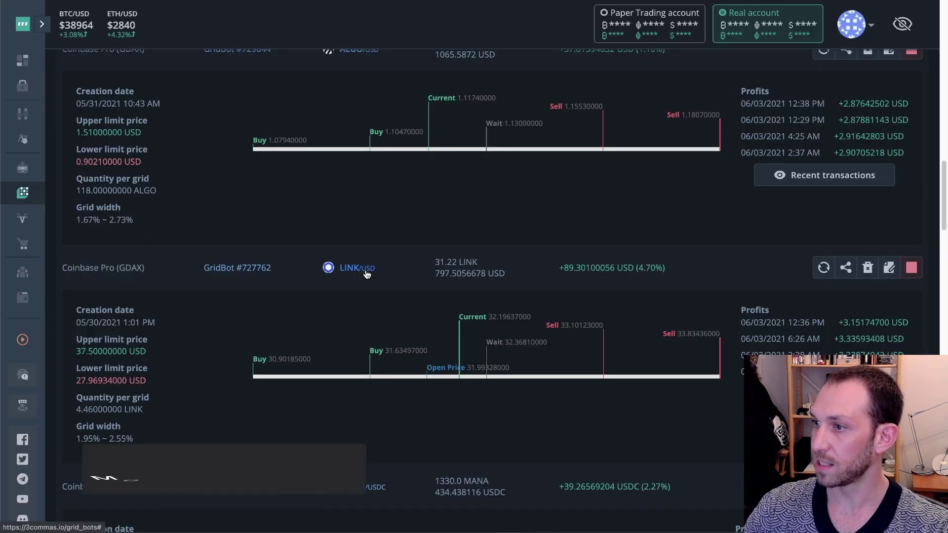
{"action": "left_click", "coordinate": [414, 273]}
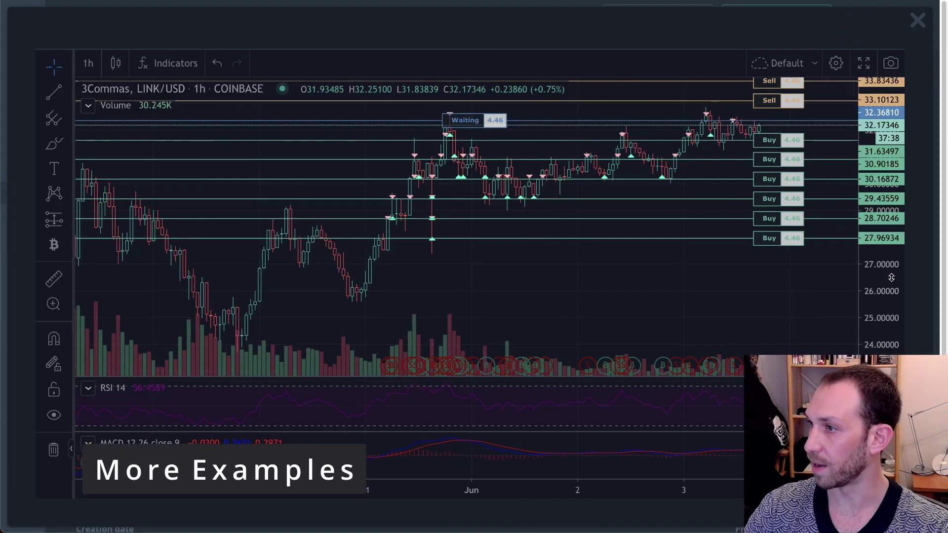
{"action": "left_click_drag", "start_coordinate": [632, 296], "coordinate": [592, 275]}
{"action": "scroll", "coordinate": [537, 262], "scroll_direction": "up", "scroll_amount": 2}
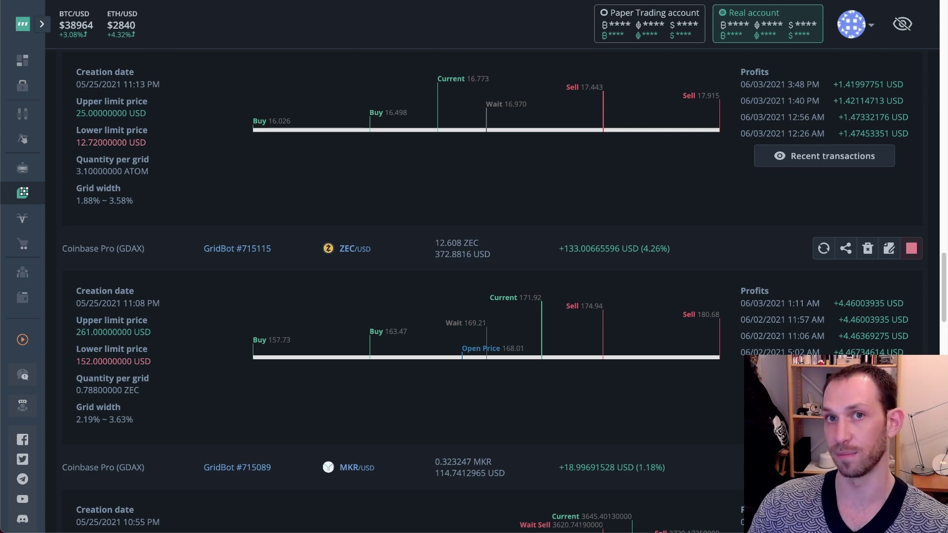
Open the ZEC/USD chart of GridBot #715115 from its pair link
{"action": "left_click", "coordinate": [356, 252]}
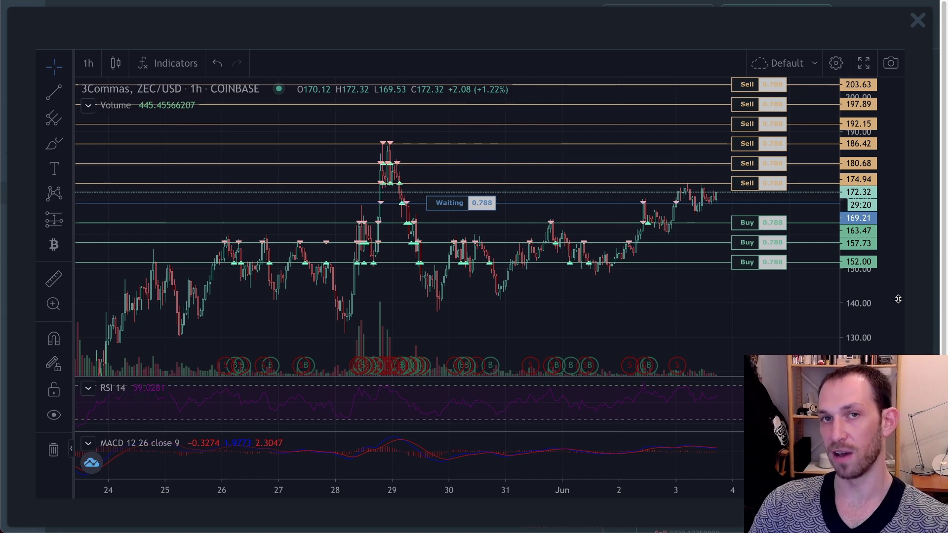